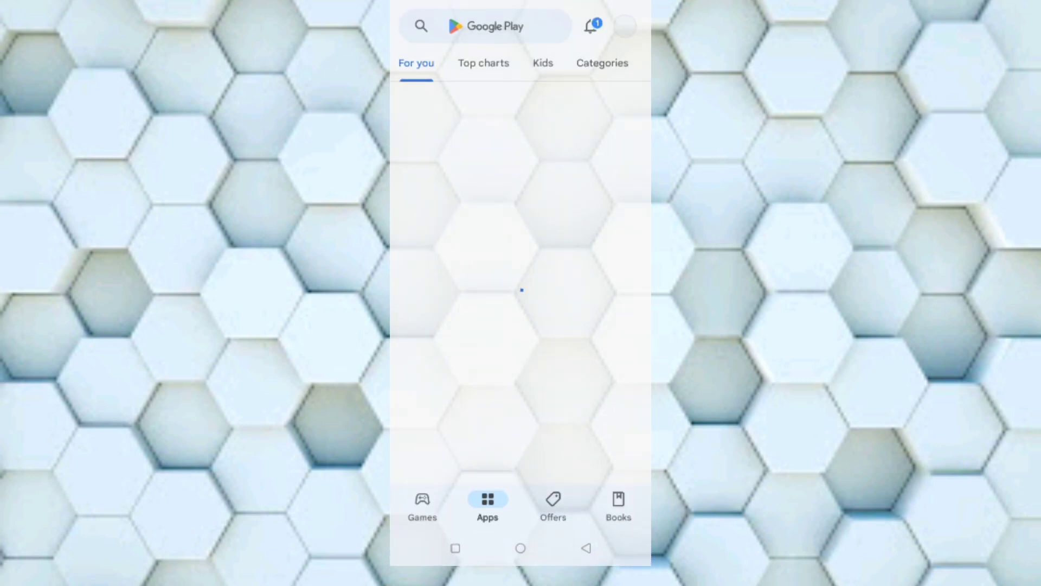
# - Search the Play Store for 'where is my train' and confirm the app shows as installed
pyautogui.click(488, 26)
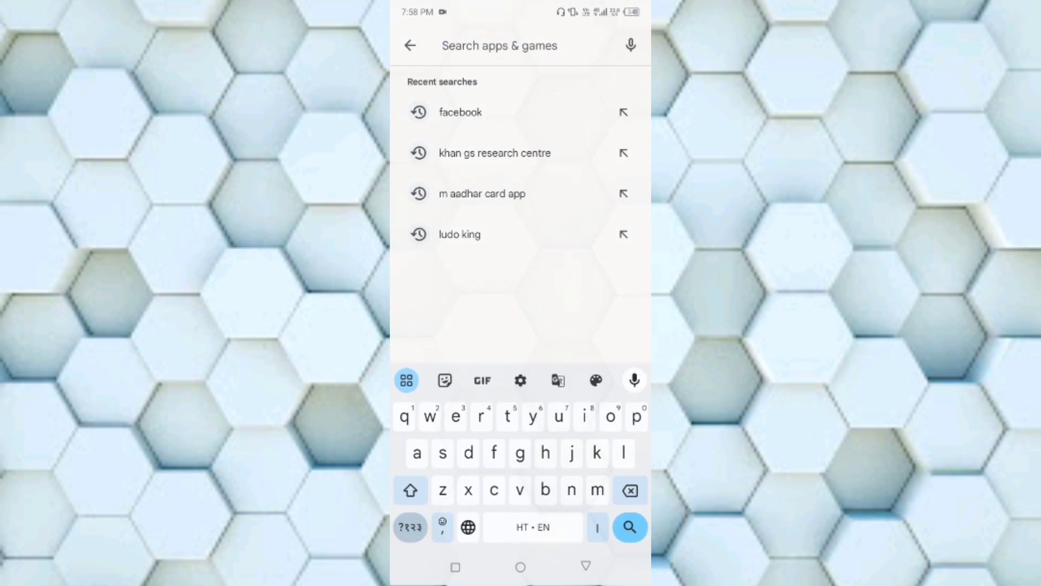
pyautogui.write('wher')
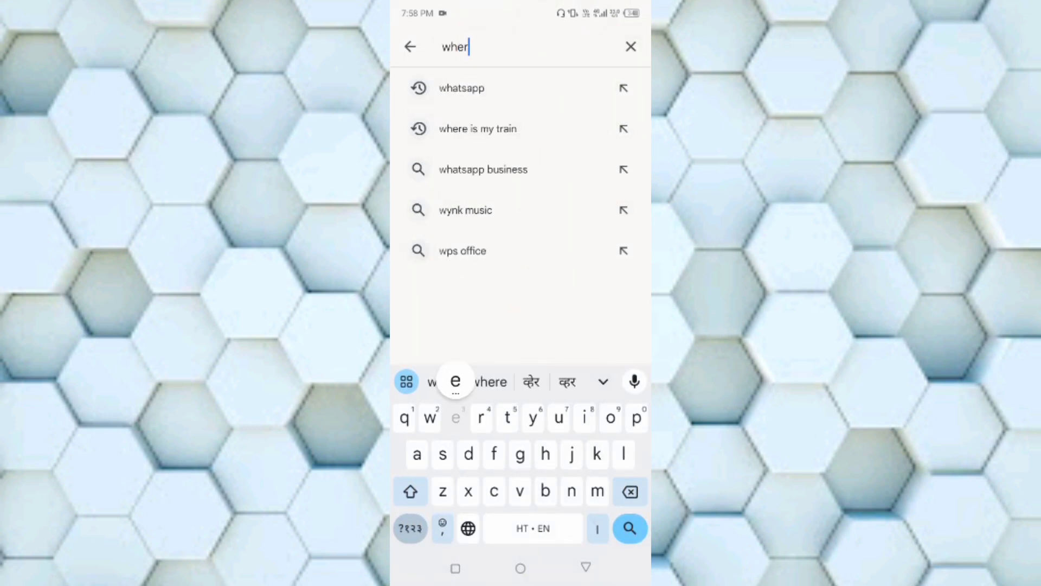
pyautogui.write('e')
pyautogui.click(478, 88)
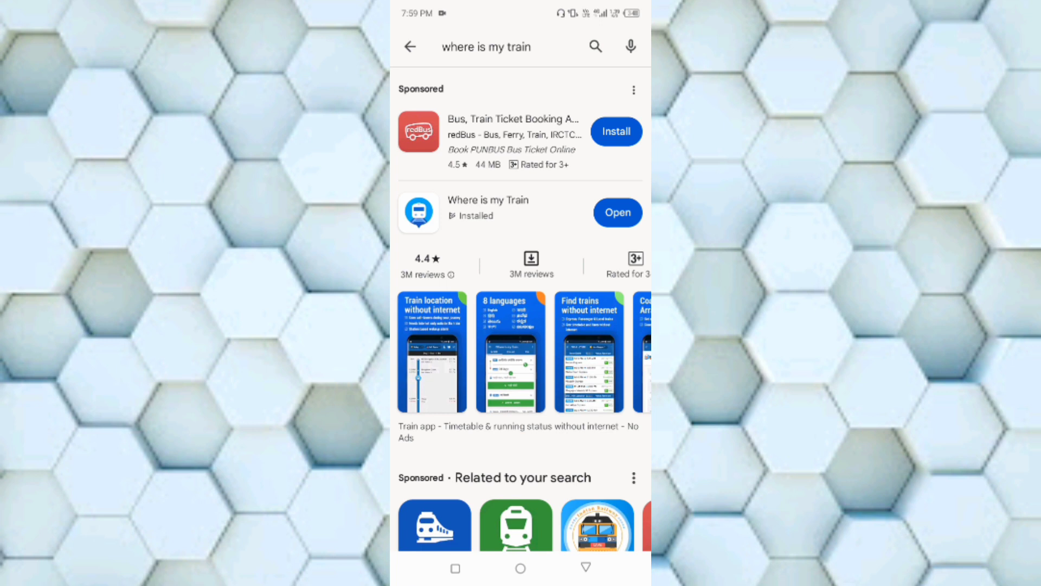
# - Go to the next home screen page and launch Where is my Train
pyautogui.click(521, 568)
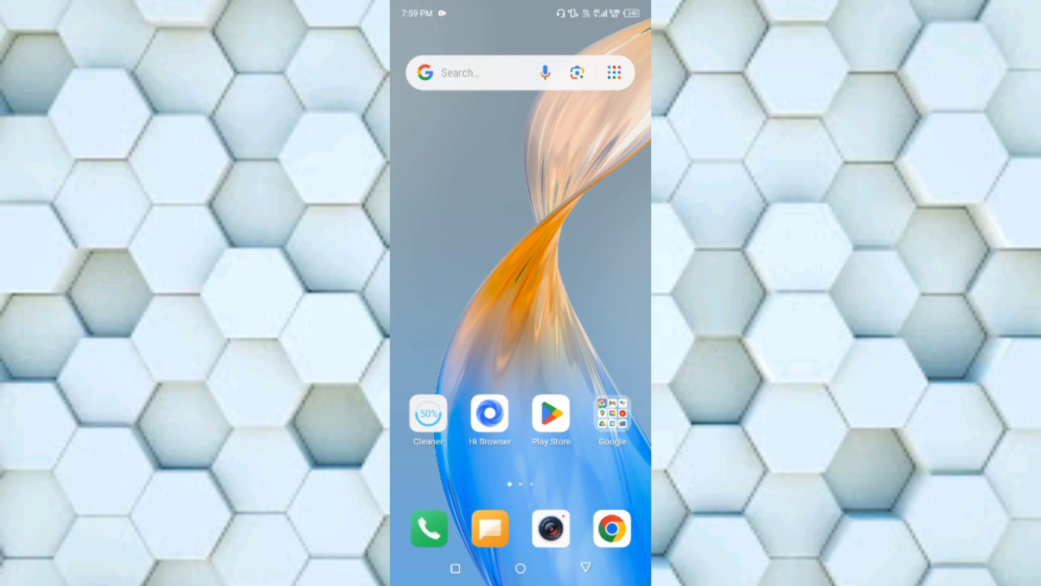
pyautogui.moveTo(603, 325); pyautogui.dragTo(440, 325)
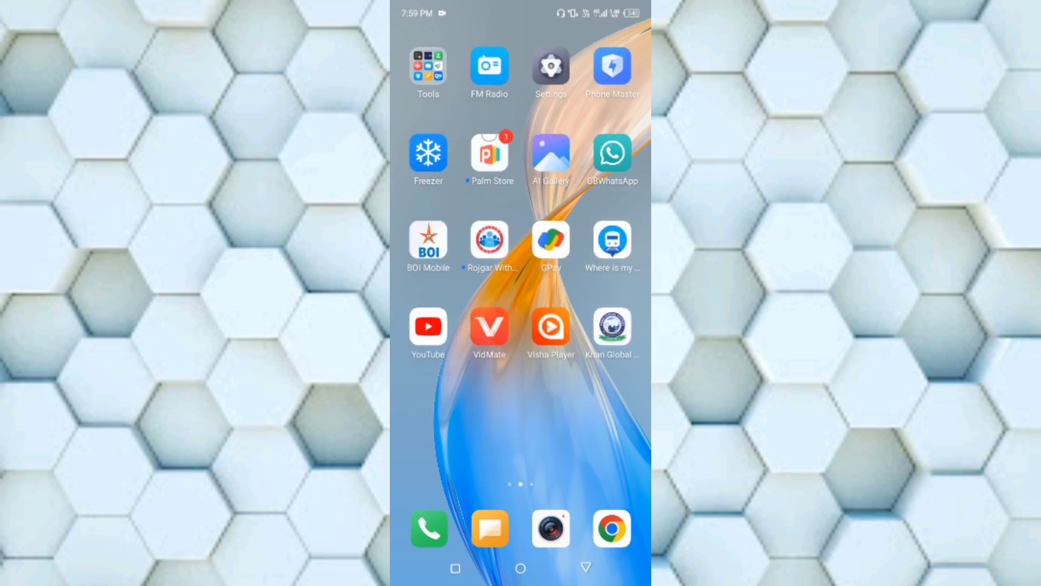
pyautogui.click(613, 240)
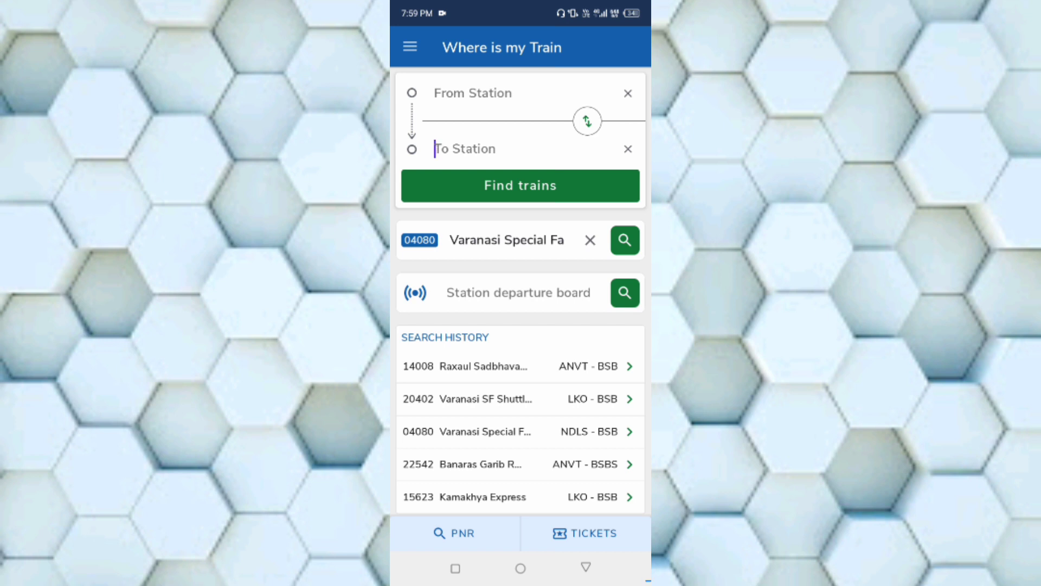
# - Search trains from Varanasi City to Gorakhpur Junction
pyautogui.click(473, 93)
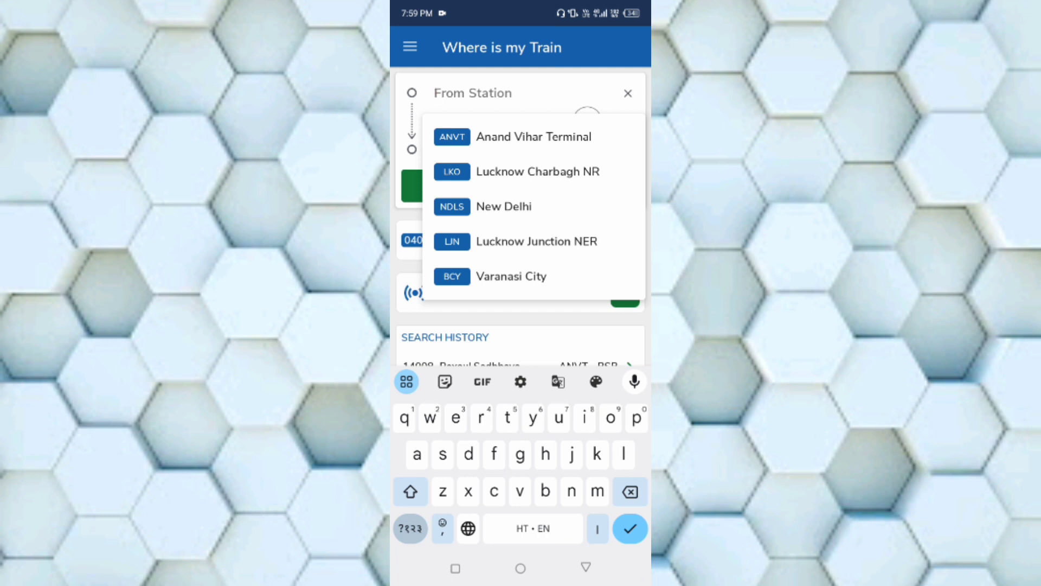
pyautogui.click(511, 275)
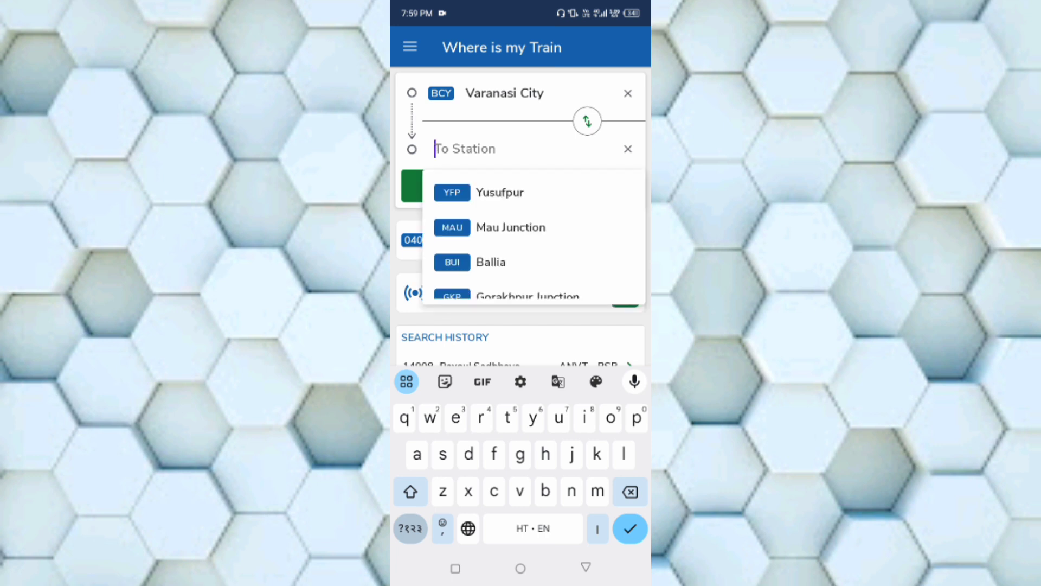
pyautogui.scroll(-1, 533, 236)
pyautogui.scroll(-1, 534, 236)
pyautogui.click(527, 245)
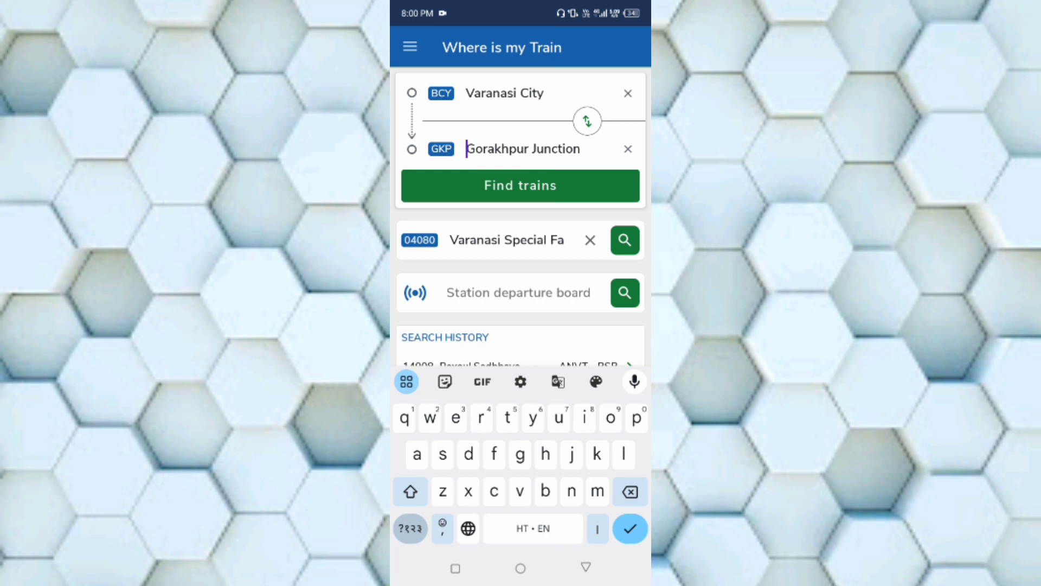
pyautogui.click(521, 186)
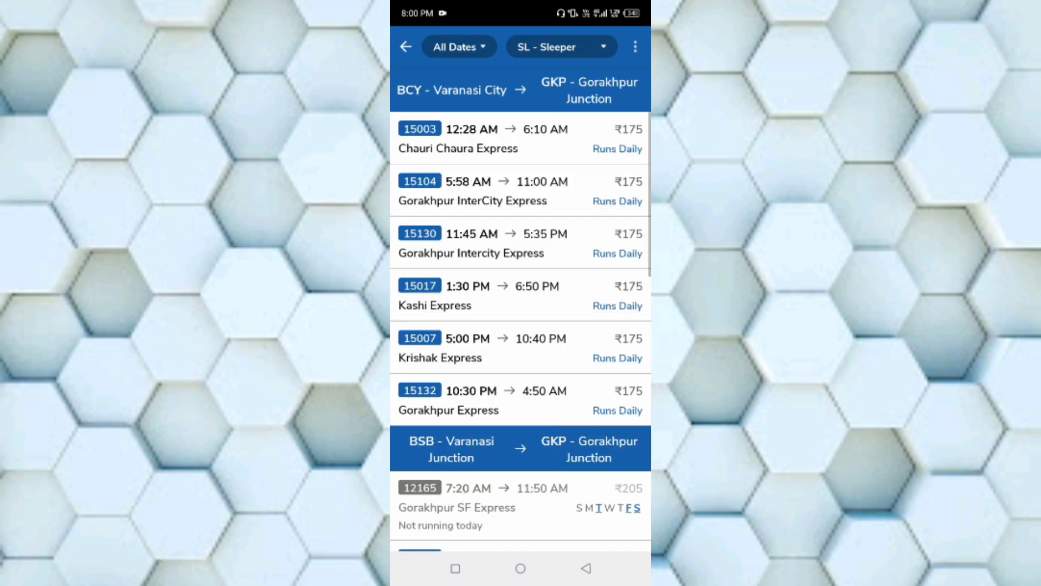
# - Re-run the Varanasi City to Gorakhpur Junction search and bring up the departure date choices
pyautogui.click(455, 47)
pyautogui.click(521, 388)
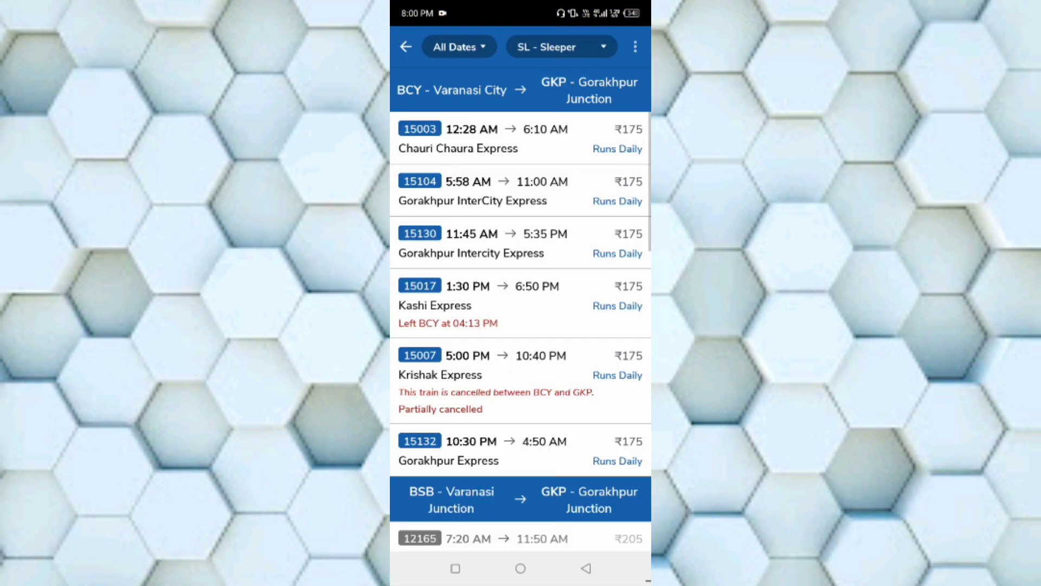
pyautogui.click(406, 47)
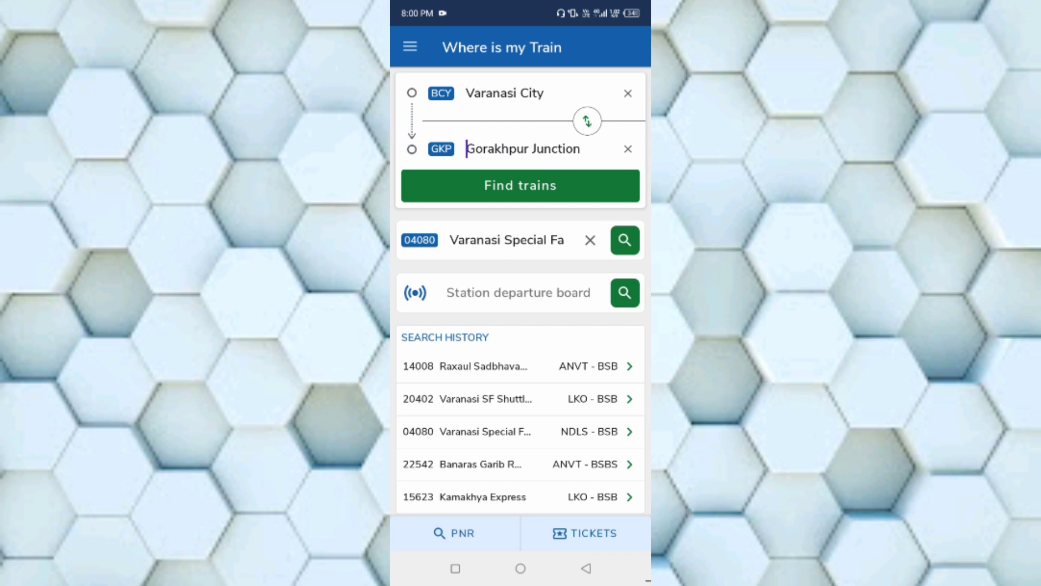
pyautogui.click(521, 185)
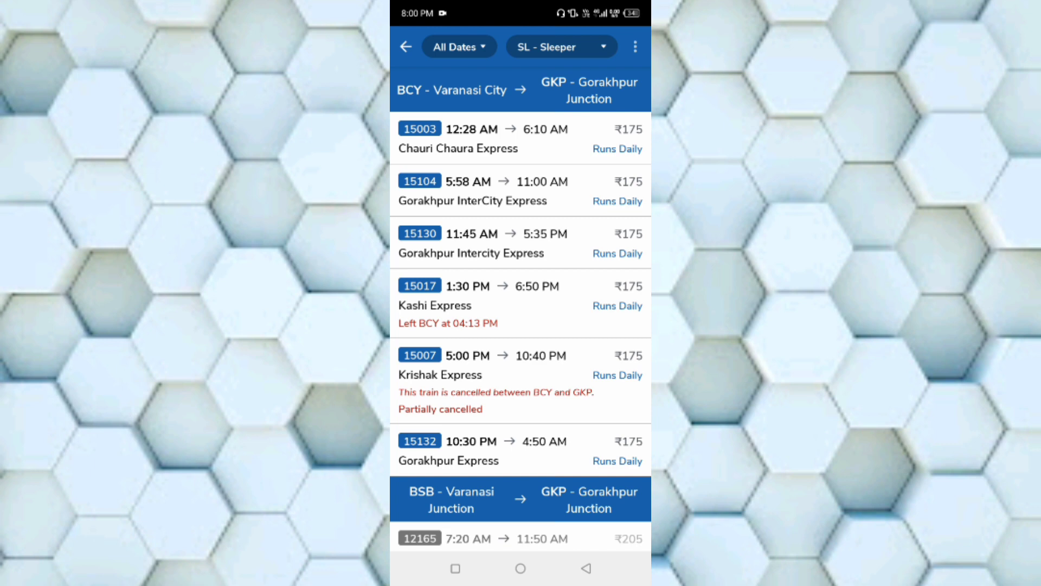
pyautogui.click(459, 47)
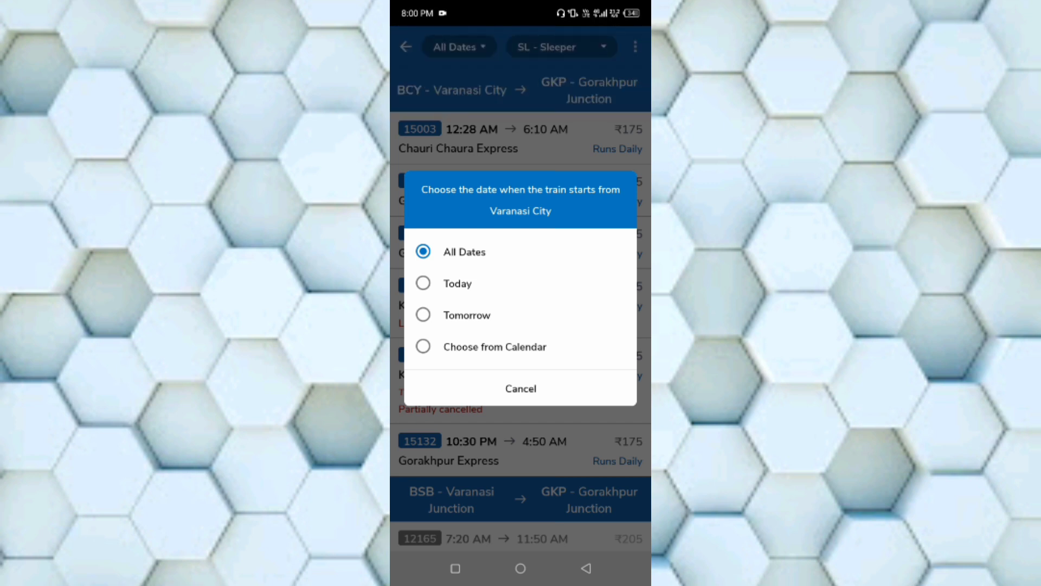
# - Pick 24 November from the calendar, then repeat the search to list trains for All Dates
pyautogui.click(489, 346)
pyautogui.click(597, 205)
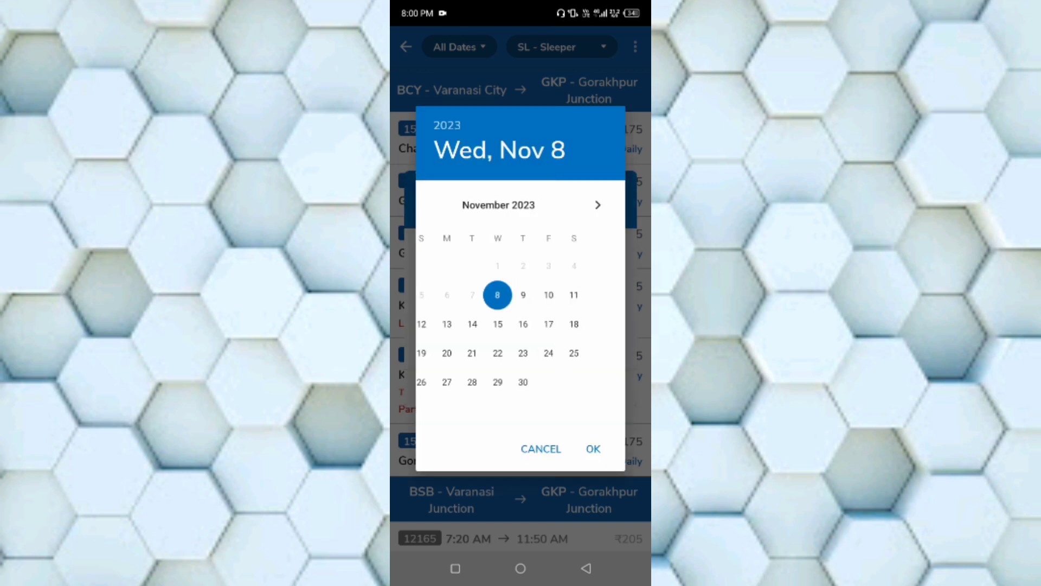
pyautogui.click(442, 204)
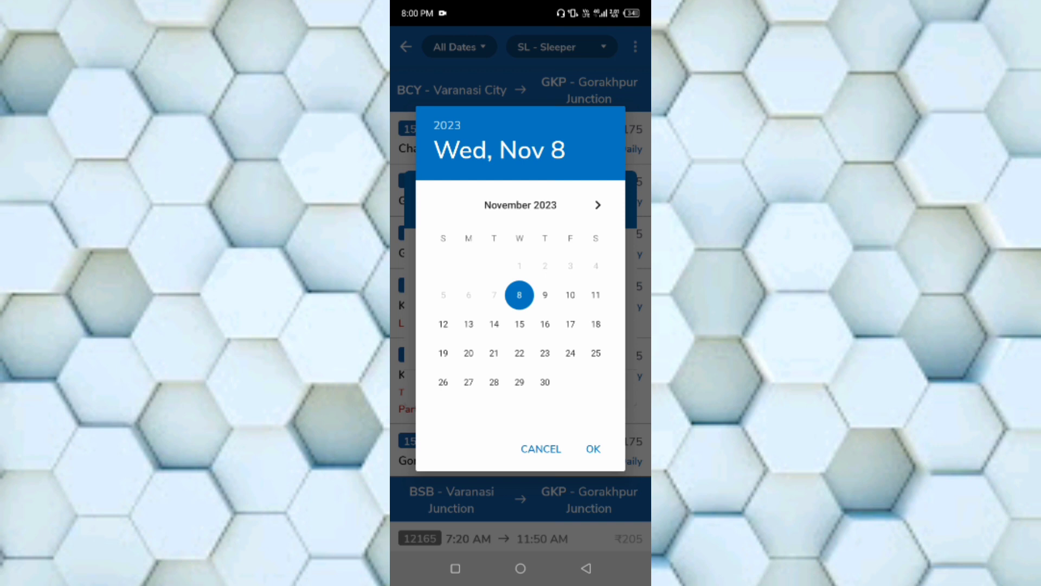
pyautogui.click(571, 354)
pyautogui.click(592, 449)
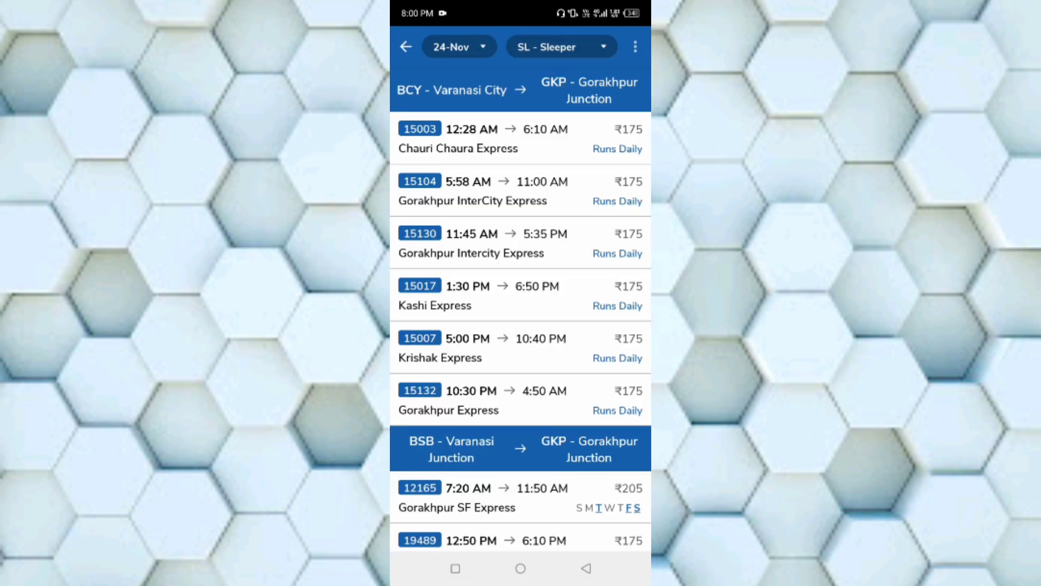
pyautogui.scroll(-3, 521, 325)
pyautogui.scroll(3, 521, 326)
pyautogui.scroll(-5, 522, 325)
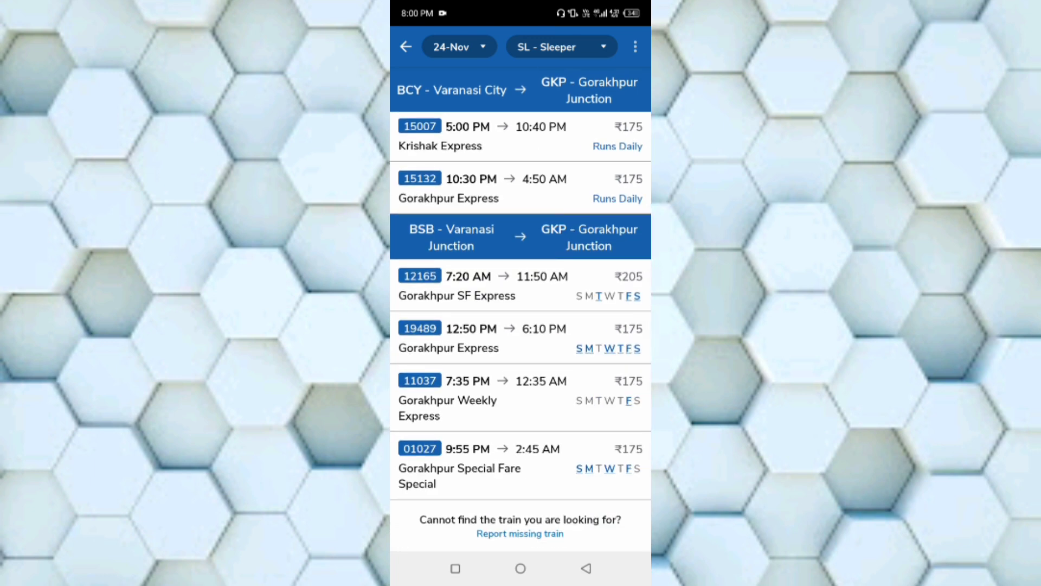
pyautogui.click(586, 568)
pyautogui.click(522, 186)
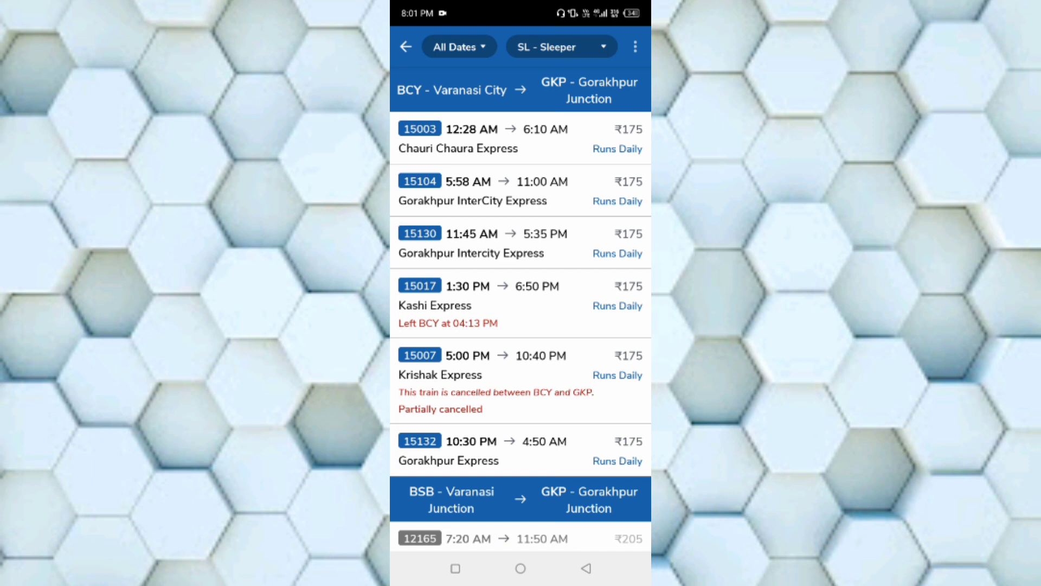
# - Preview First Class fares, keep SL - Sleeper as the fare class, then go back
pyautogui.click(561, 46)
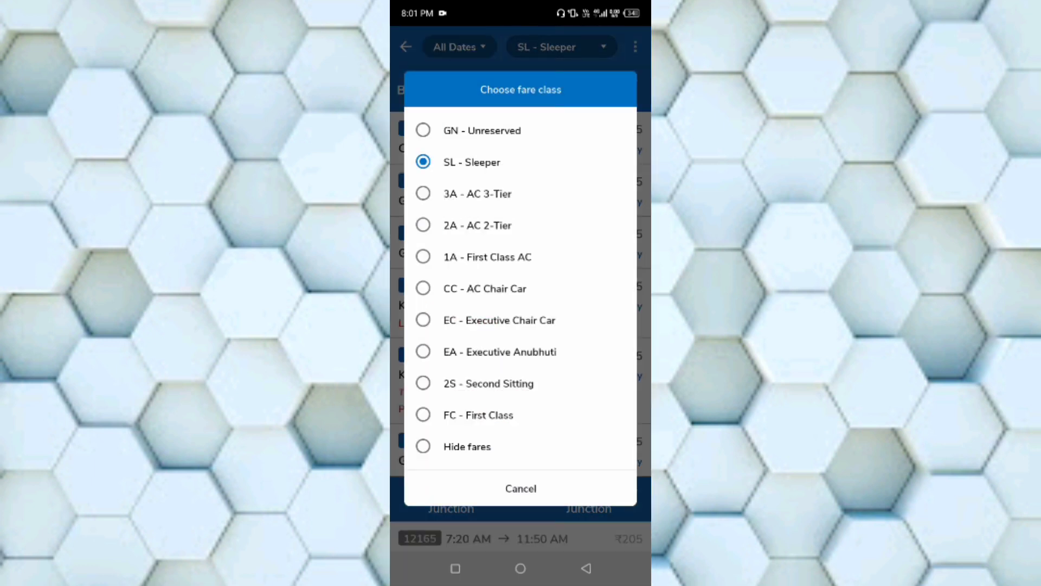
pyautogui.click(423, 414)
pyautogui.click(521, 488)
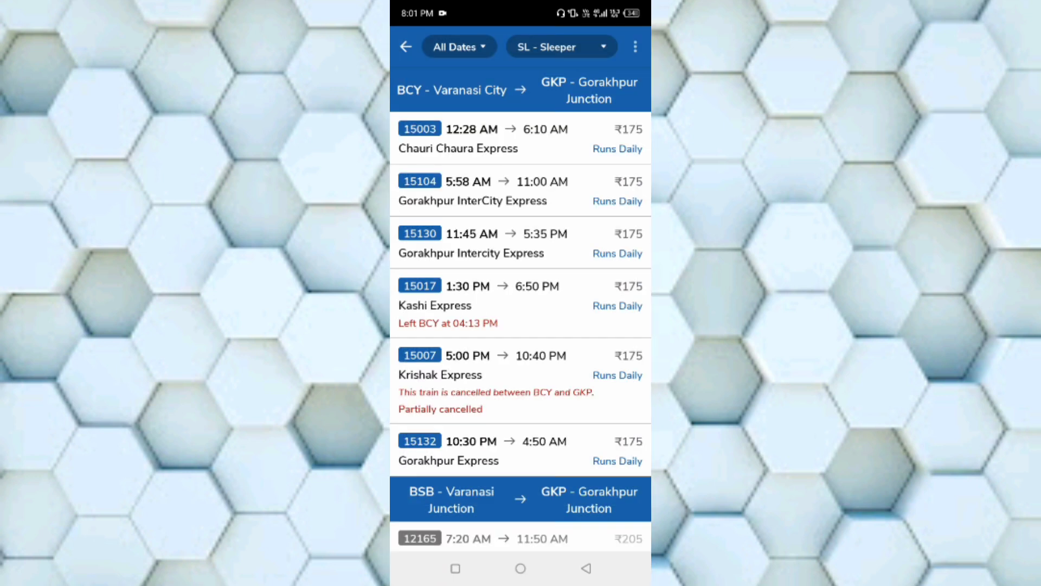
pyautogui.click(587, 568)
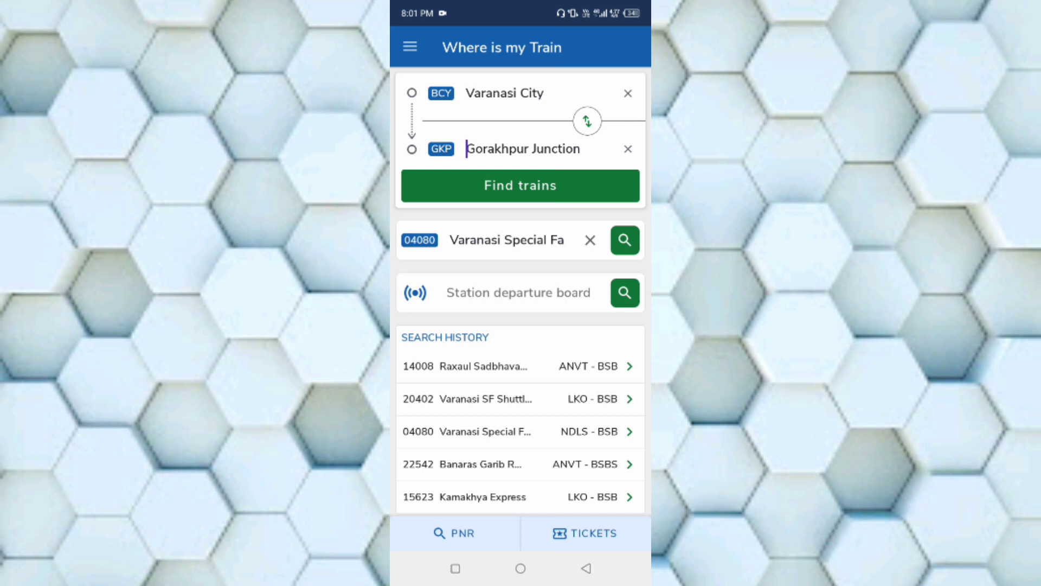
# - Clear the previous train and reopen the empty train number search, dismissing the notification
pyautogui.click(590, 239)
pyautogui.click(505, 239)
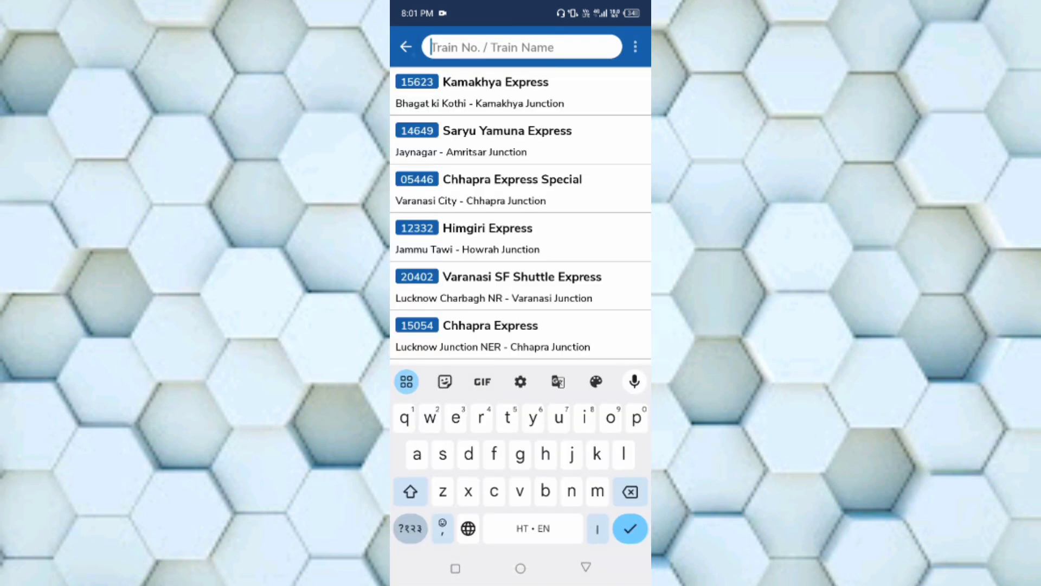
pyautogui.click(405, 46)
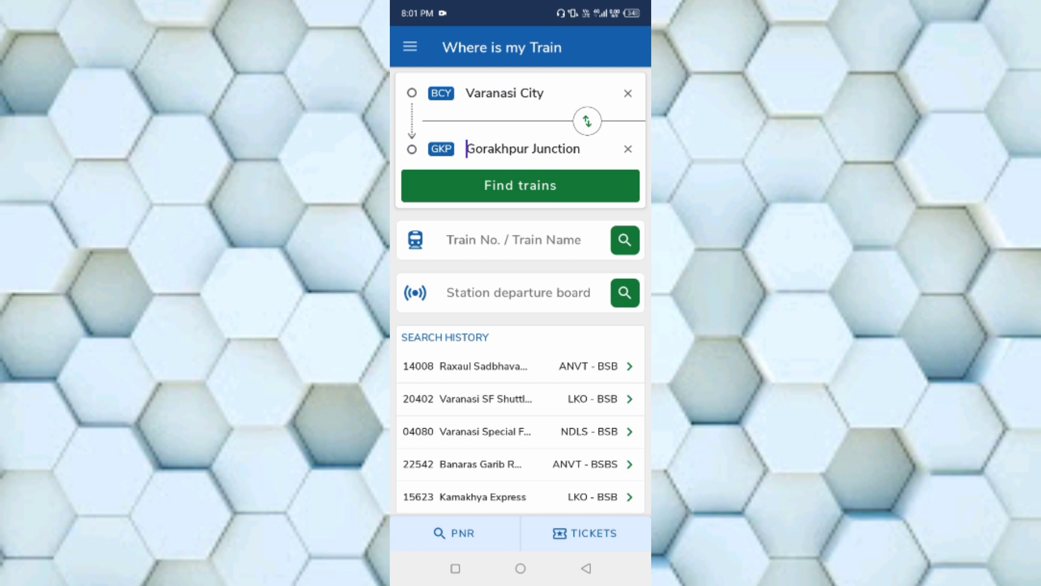
pyautogui.click(513, 239)
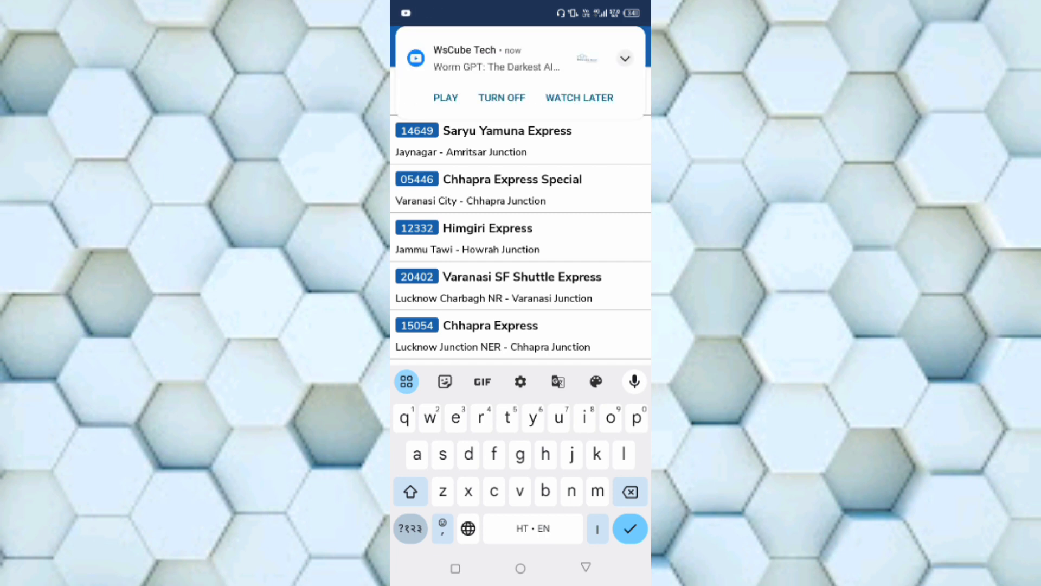
pyautogui.moveTo(488, 70); pyautogui.dragTo(582, 69)
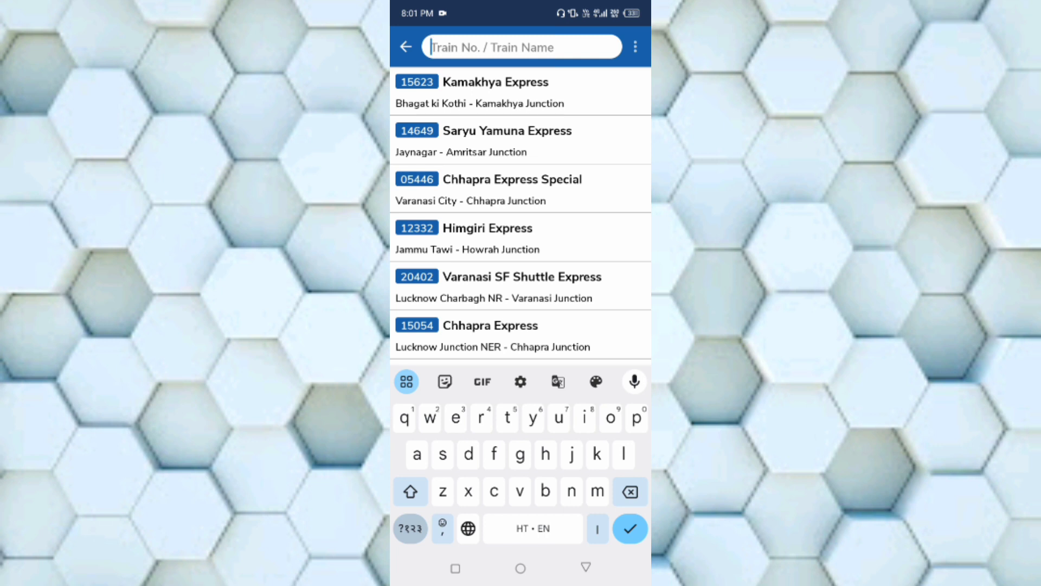
# - Enter train number 20402 on the numeric keyboard and hide the keyboard
pyautogui.click(410, 528)
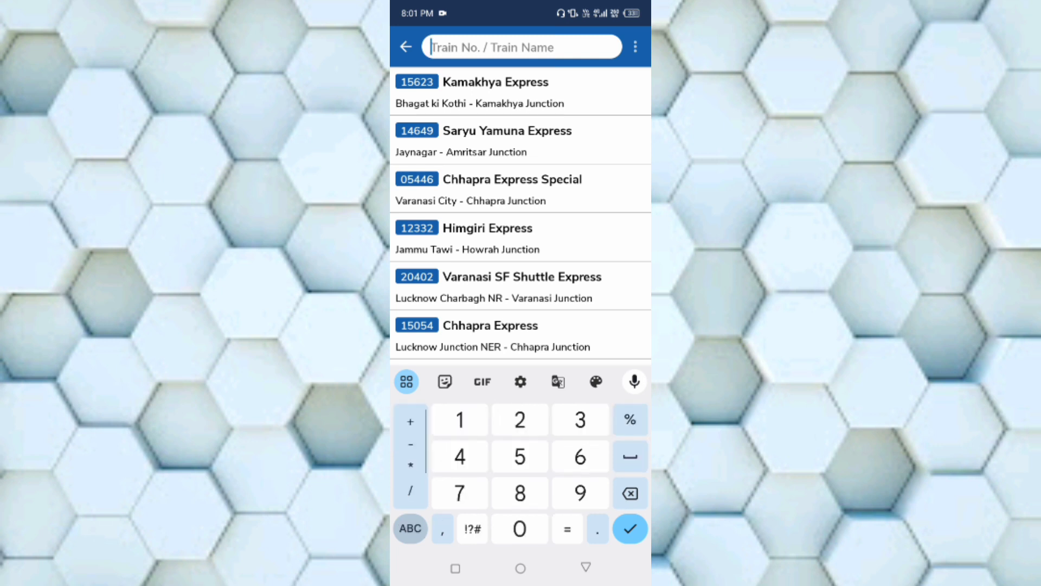
pyautogui.write('20')
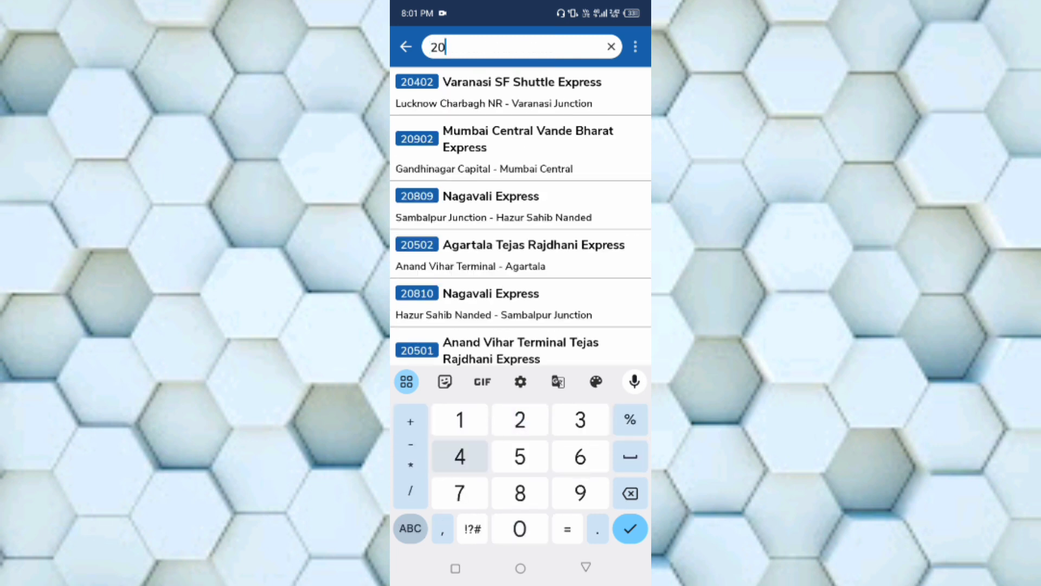
pyautogui.write('402')
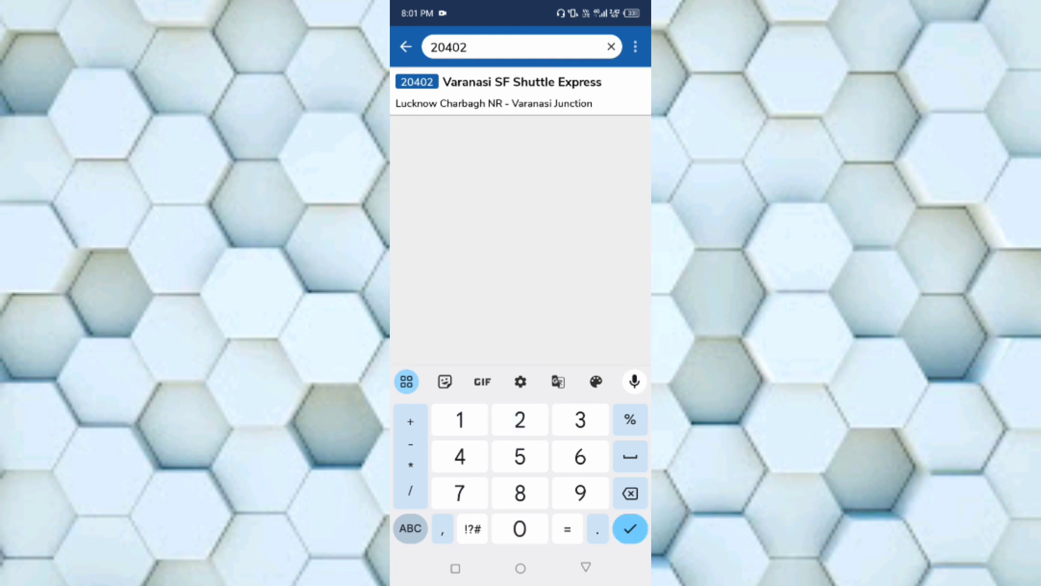
pyautogui.press('Escape')
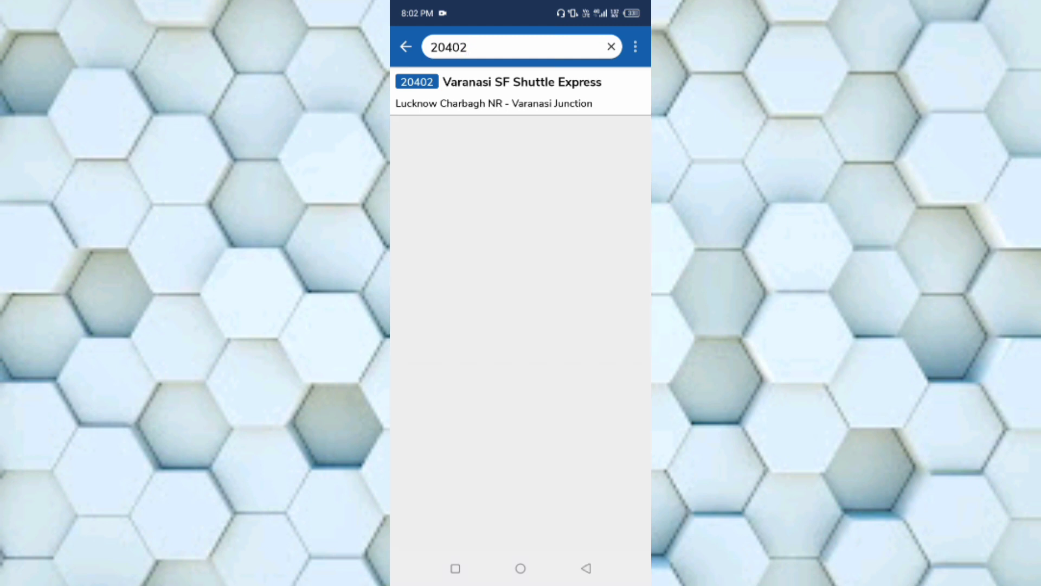
# - View train 20402's schedule to Varanasi Junction, dismiss the location prompt, and return home
pyautogui.click(521, 91)
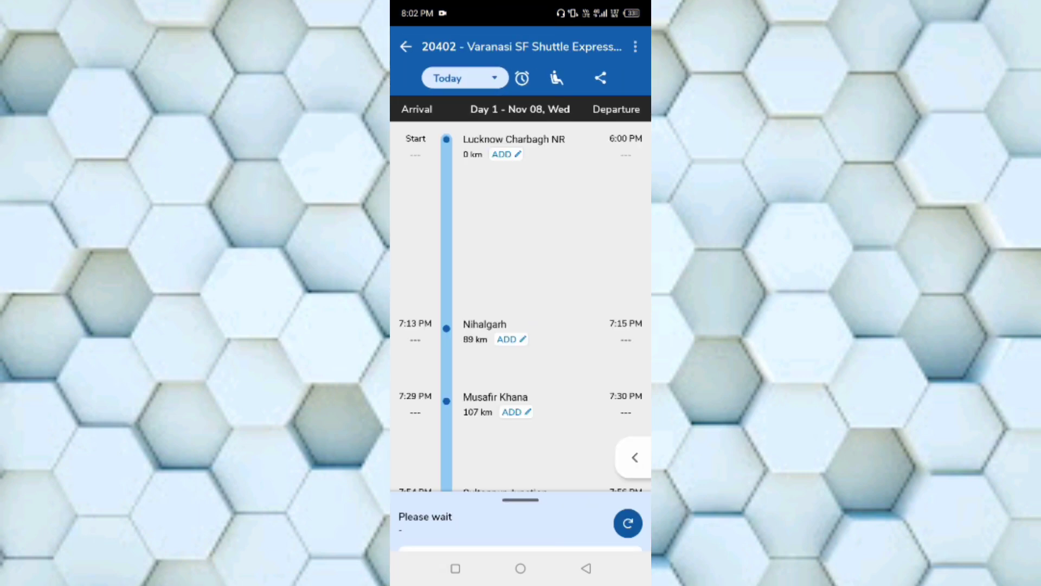
pyautogui.scroll(-10, 520, 310)
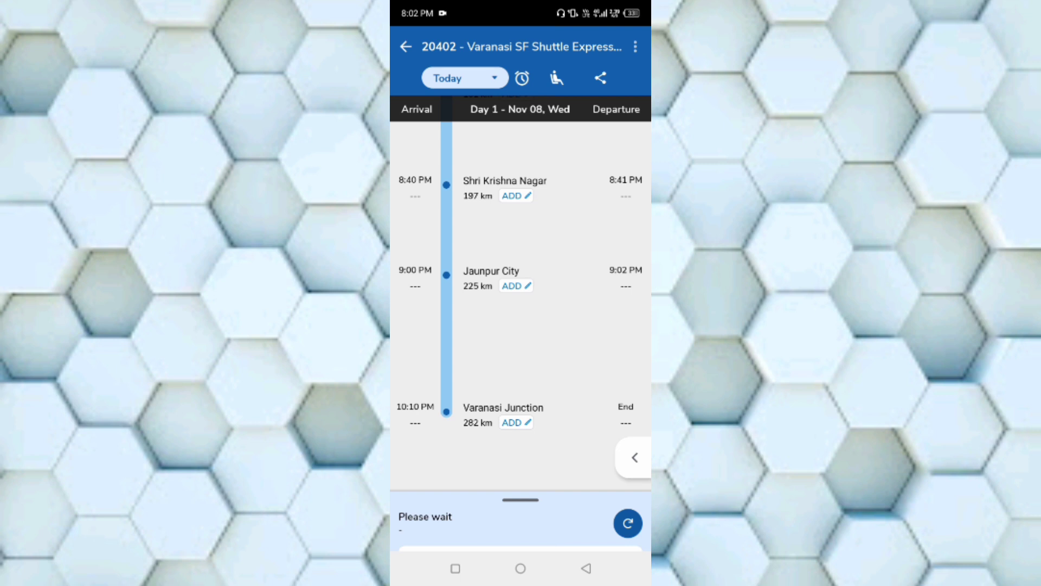
pyautogui.click(585, 568)
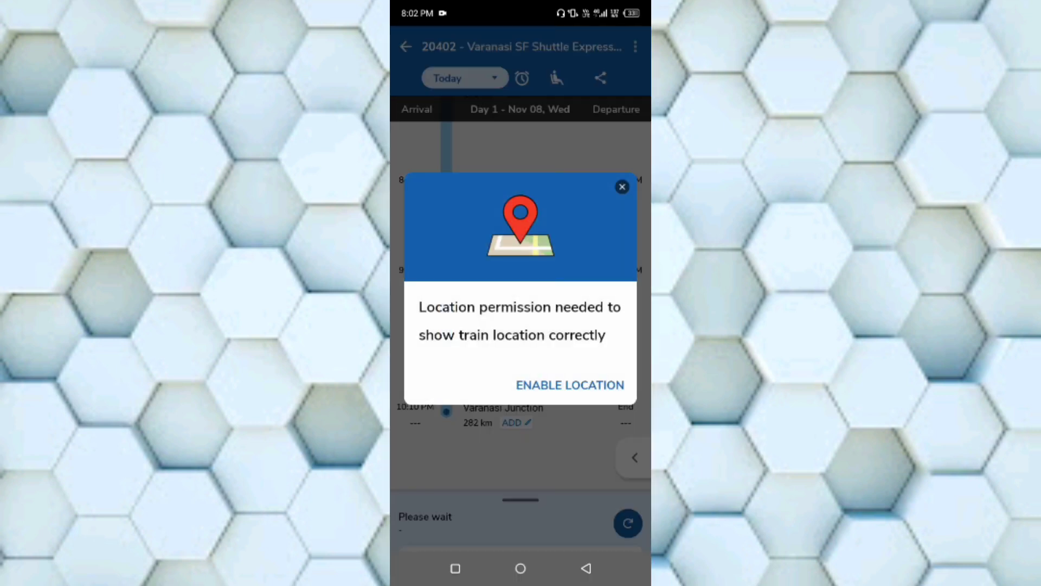
pyautogui.press('Escape')
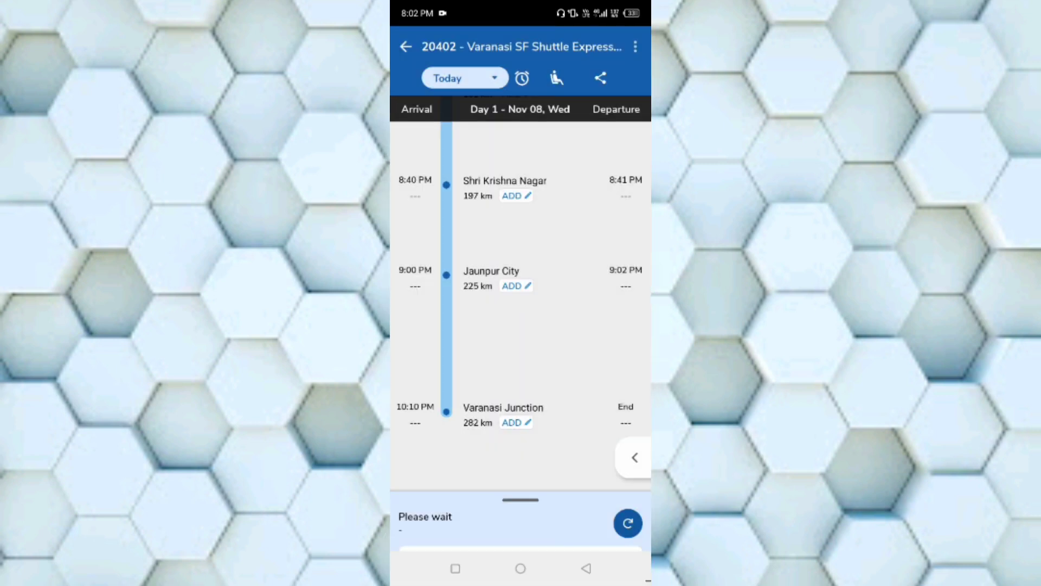
pyautogui.click(405, 47)
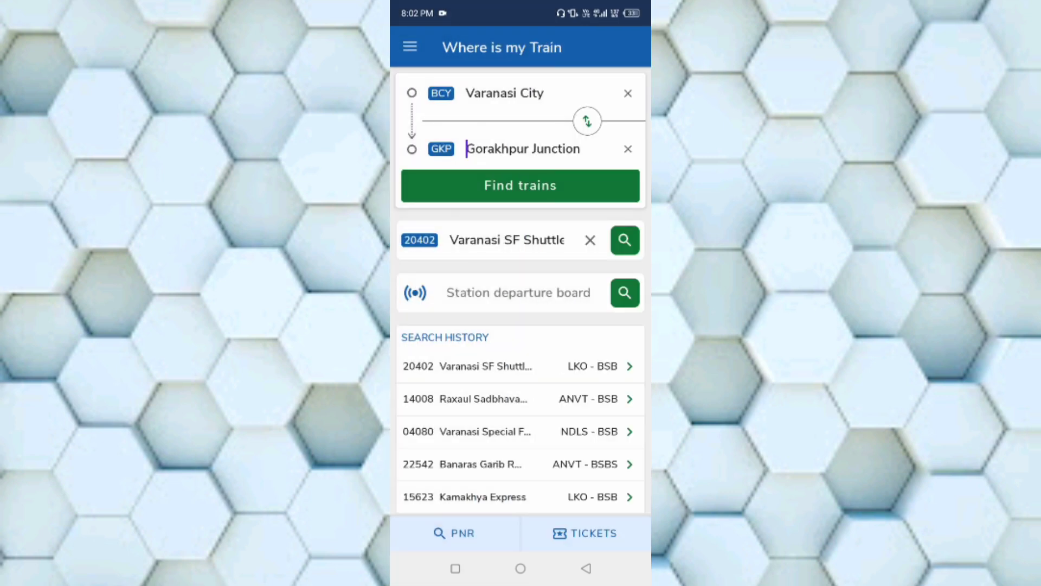
# - Look over the train search, then open the station name search showing recent stations
pyautogui.click(504, 239)
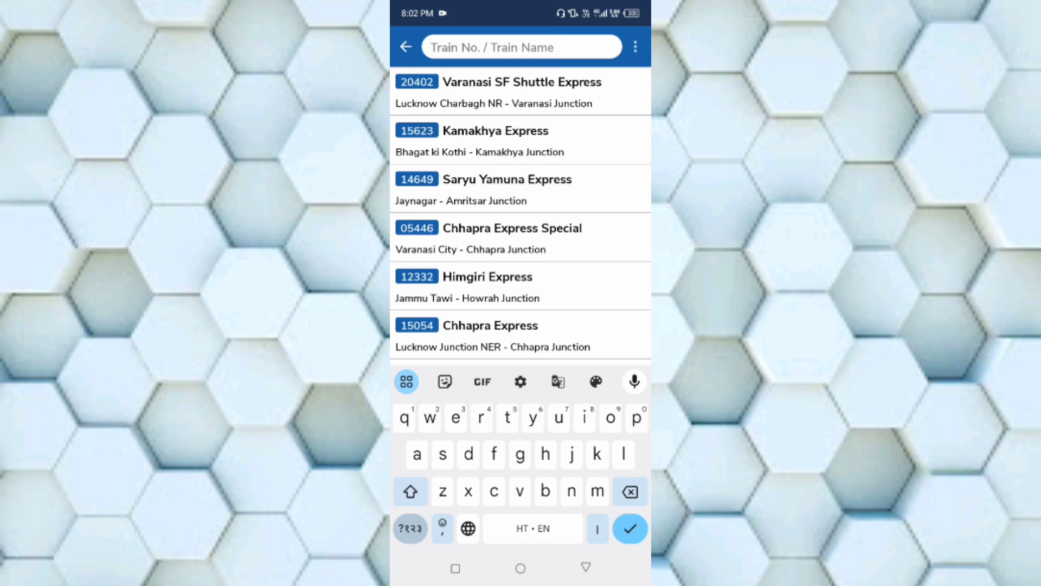
pyautogui.press('Escape')
pyautogui.press('Escape')
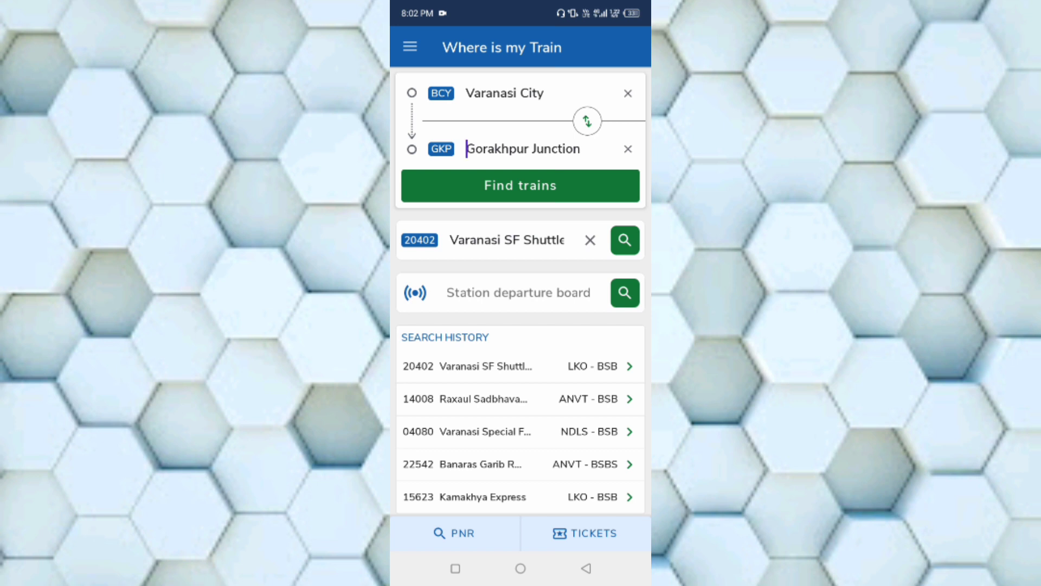
pyautogui.click(524, 149)
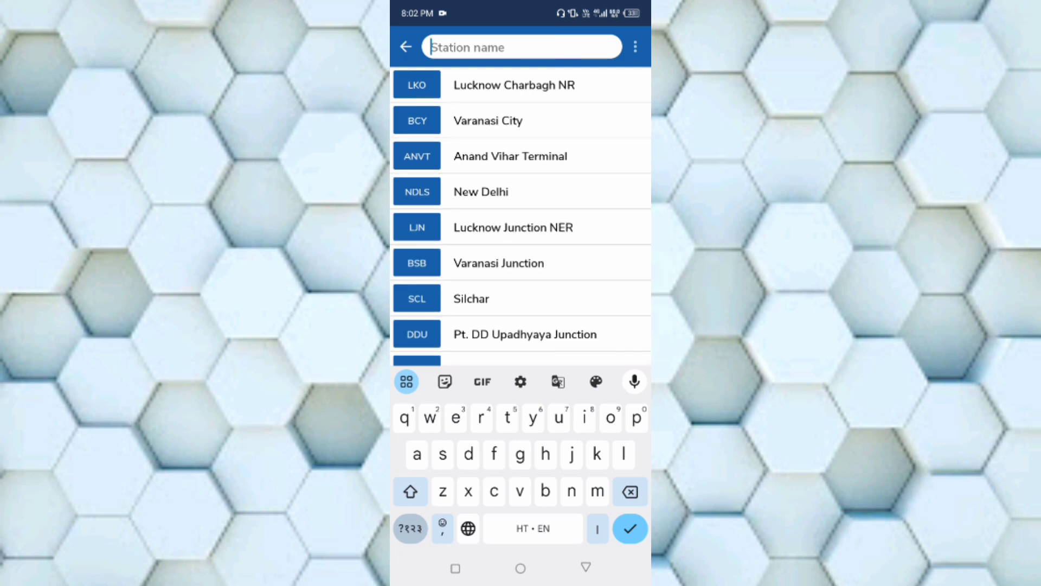
# - Return home with Varanasi City to Gorakhpur Junction kept and search for trains
pyautogui.click(587, 567)
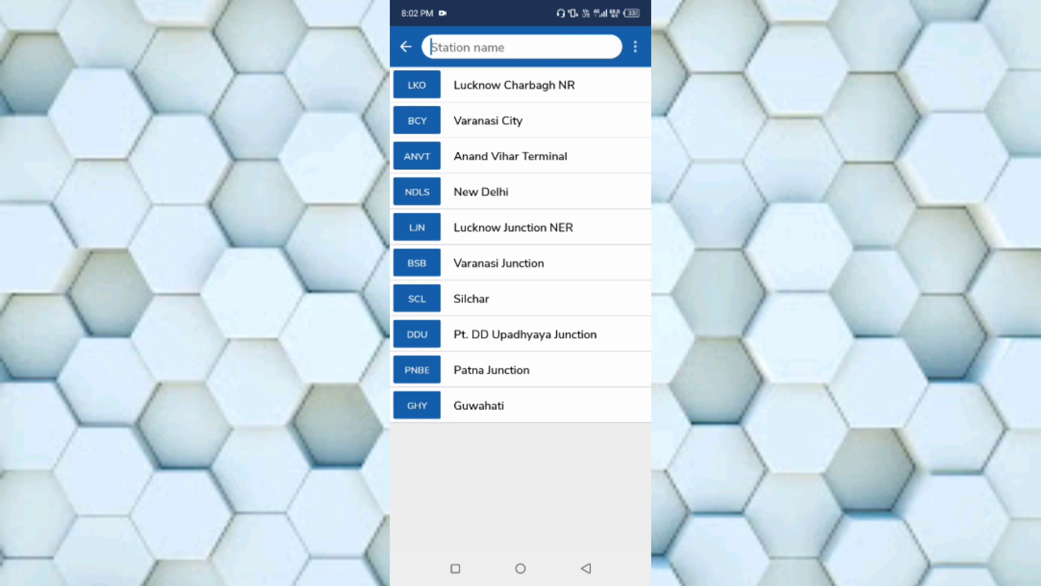
pyautogui.click(406, 48)
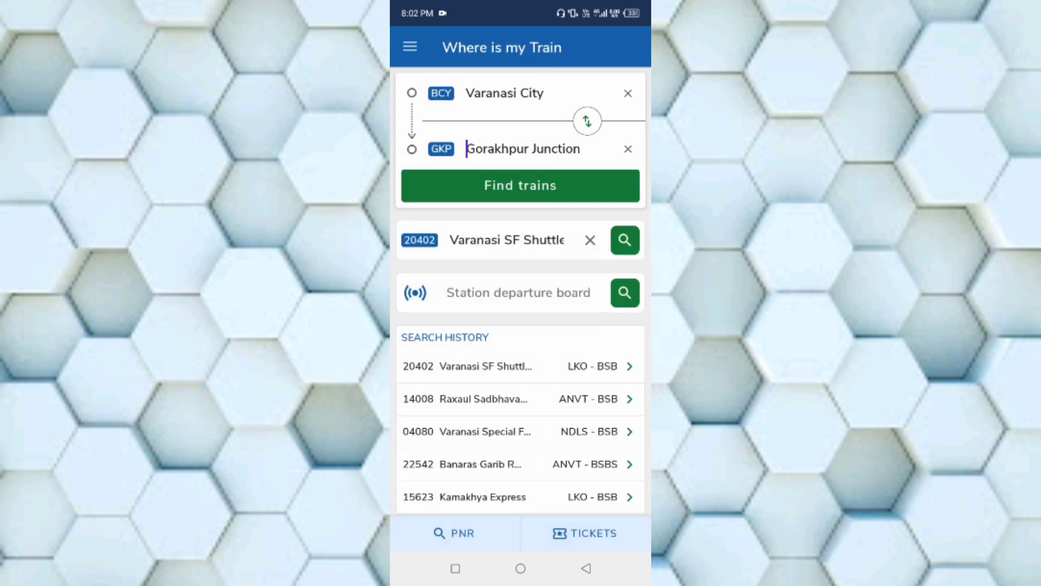
pyautogui.click(521, 186)
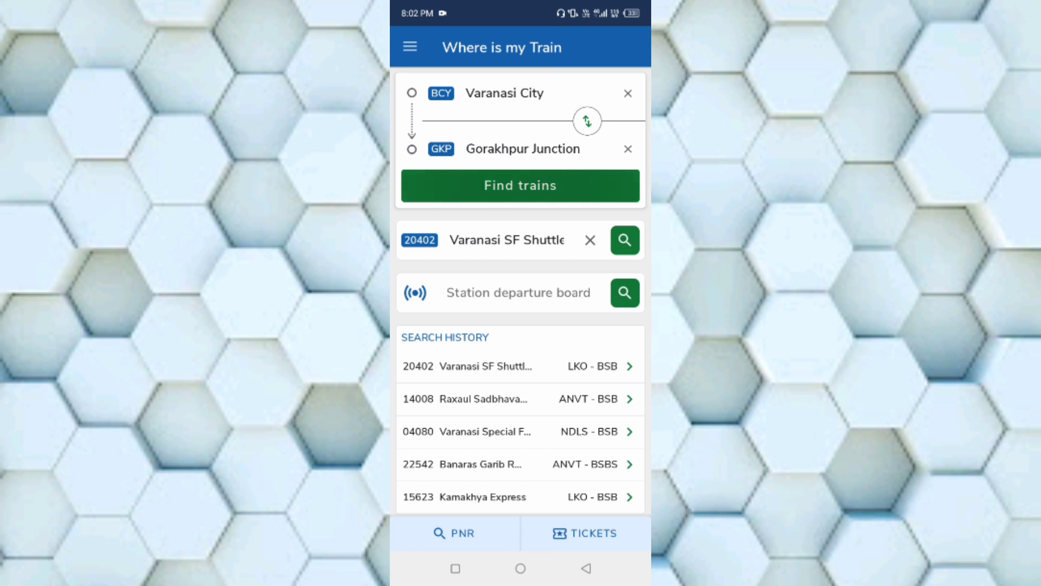